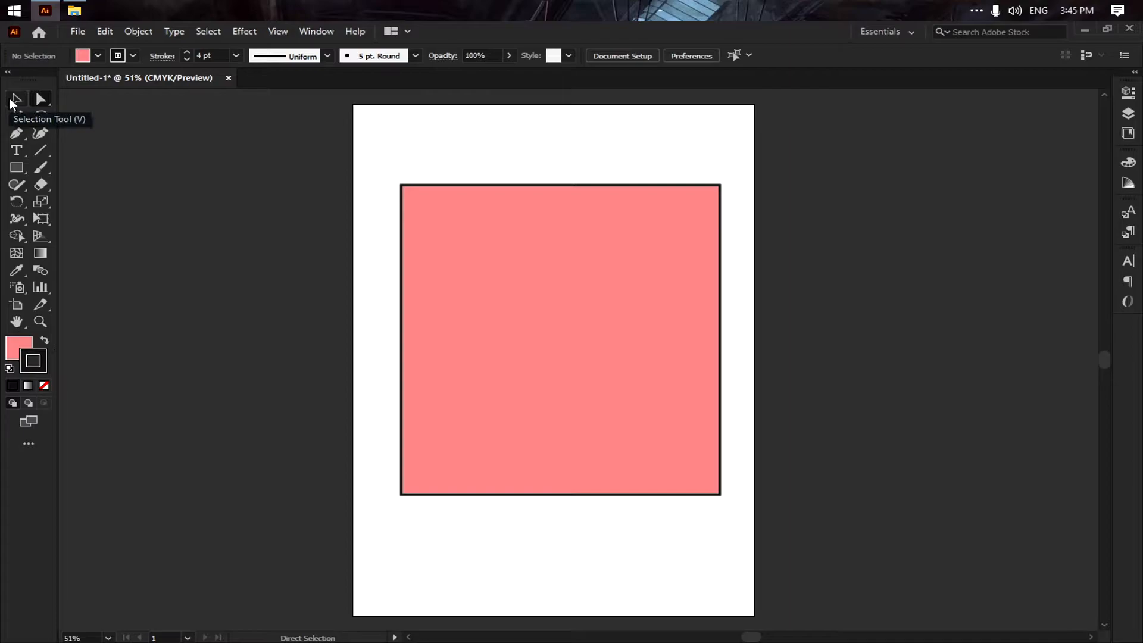
Step: Select the pink square, shrink it from its upper-left corner to under half its width, and move it to the upper middle of the artboard
left_click(11, 102)
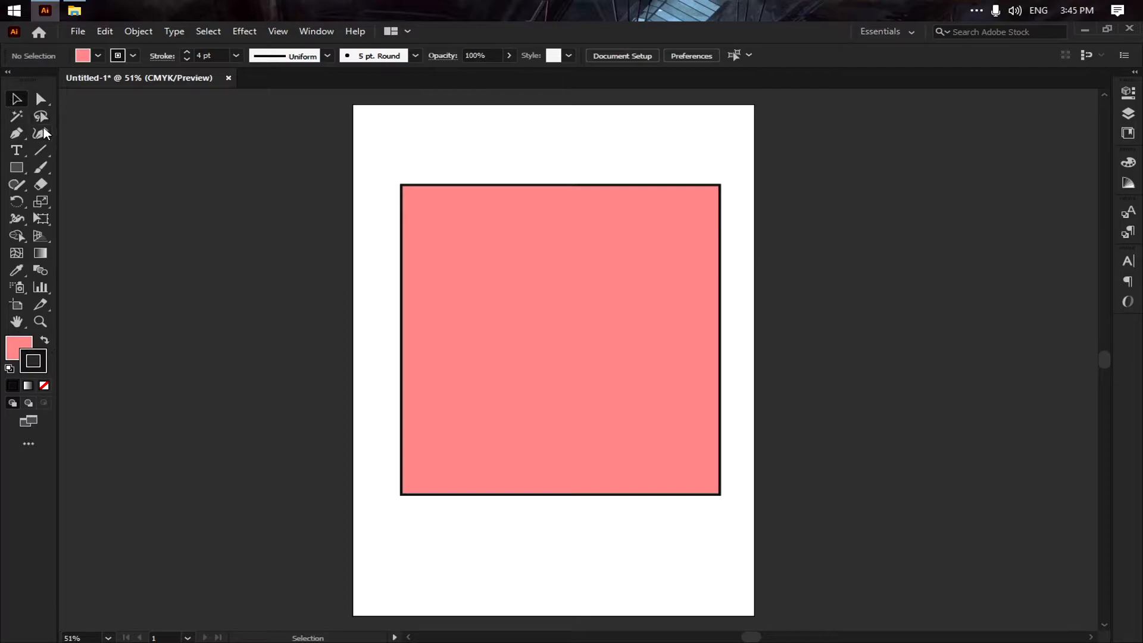
left_click(550, 262)
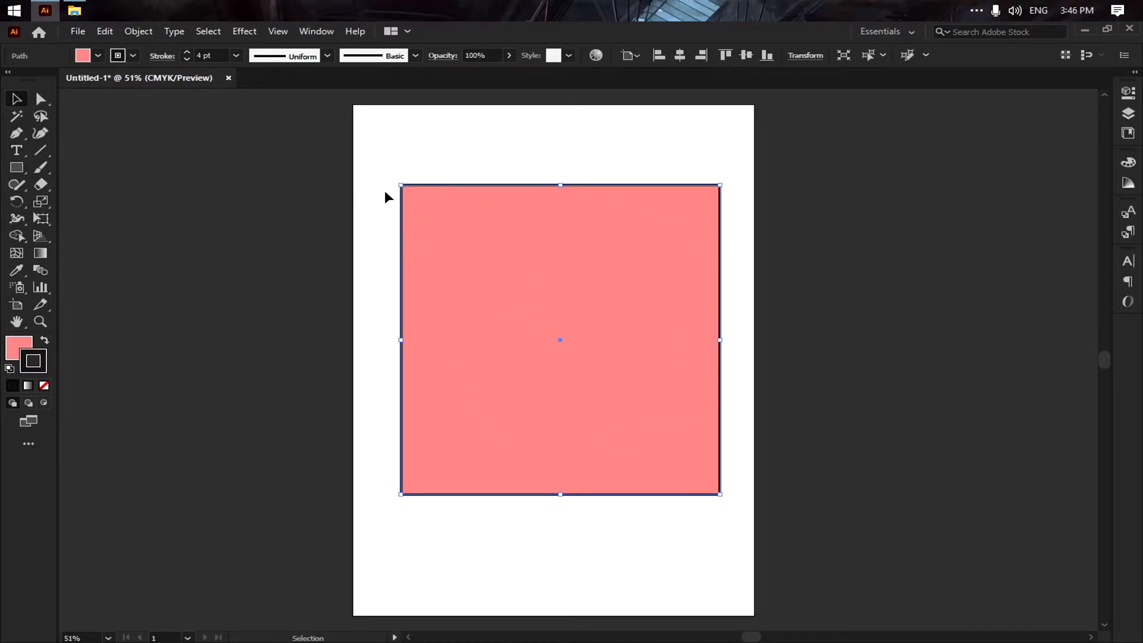
left_click_drag(400, 184, 517, 285)
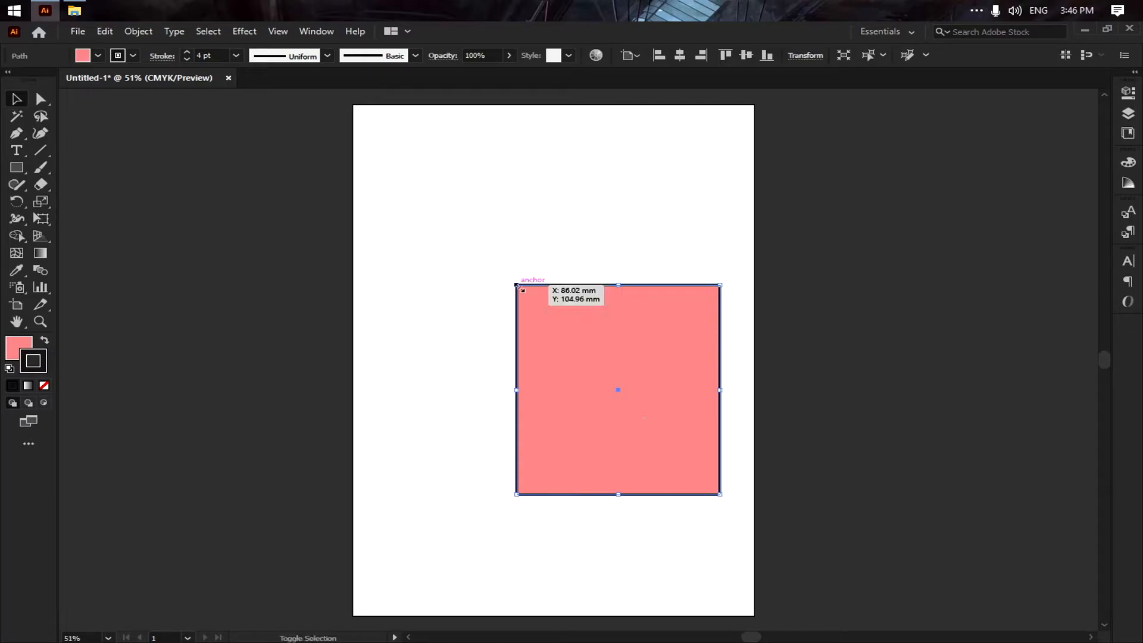
left_click_drag(516, 286, 600, 371)
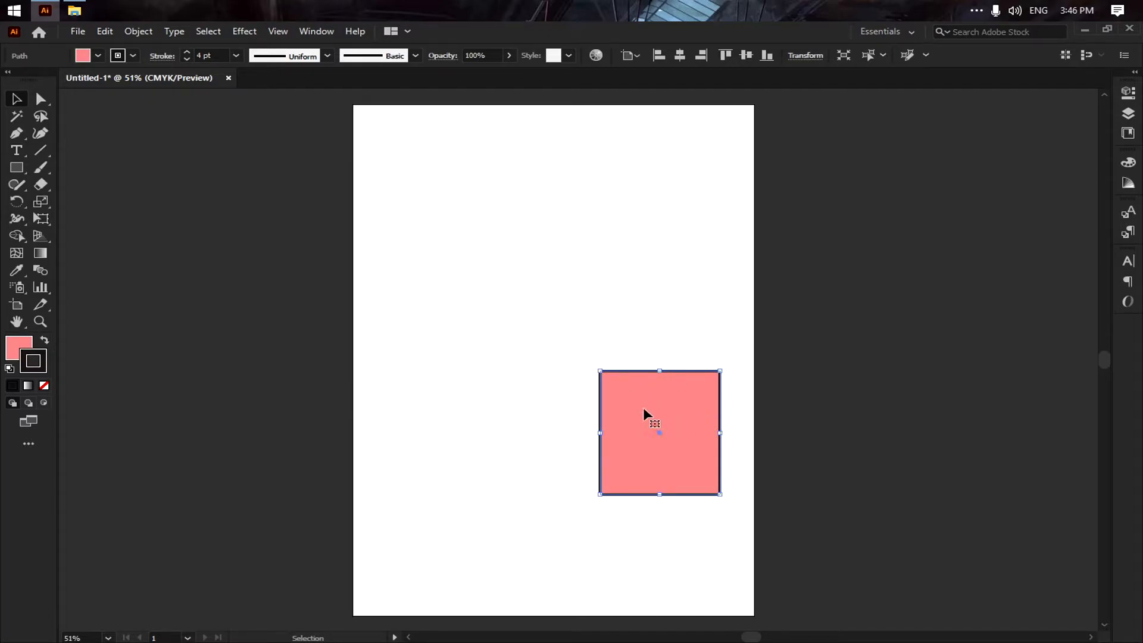
left_click_drag(691, 400, 684, 498)
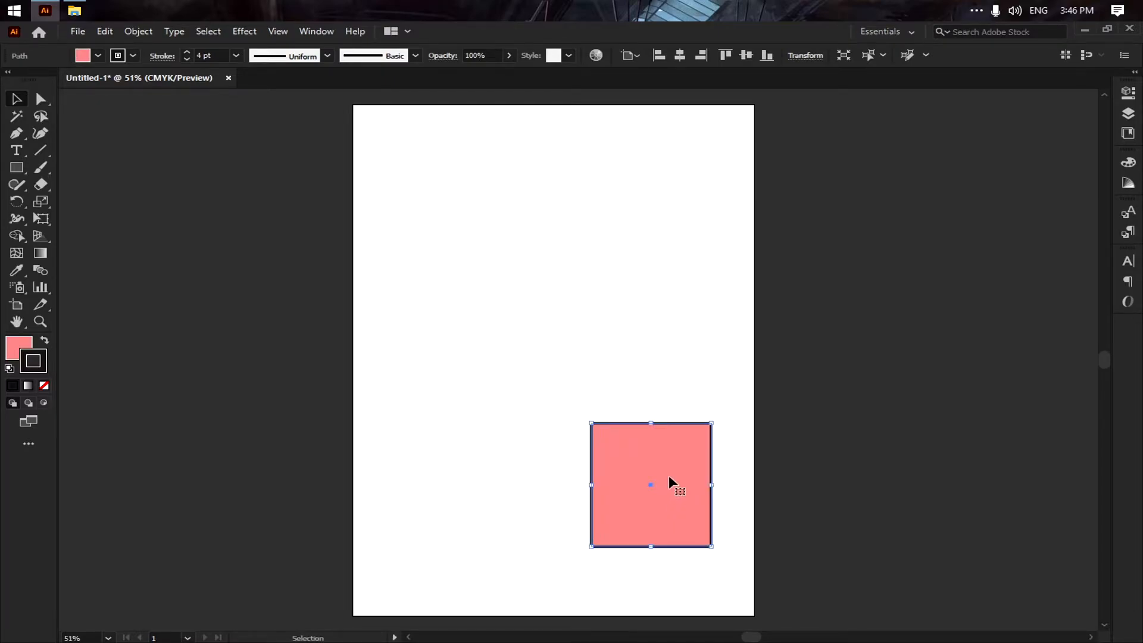
left_click_drag(631, 462, 512, 234)
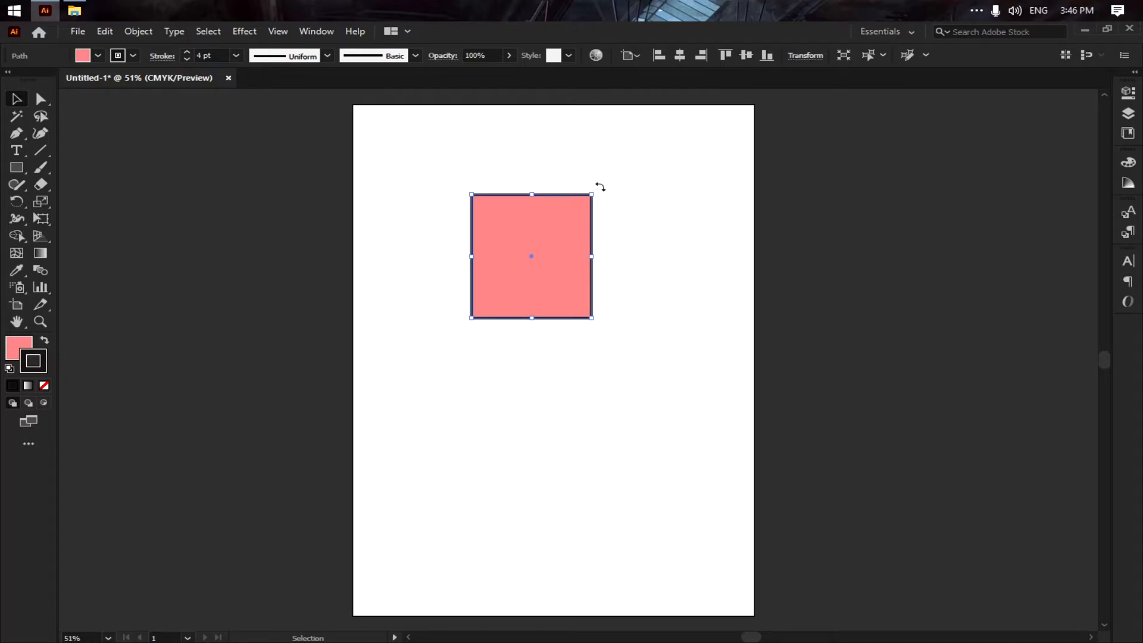
Step: Rotate the pink shape around its centre into a diamond orientation and move it to the right on the artboard
left_click_drag(600, 187, 634, 288)
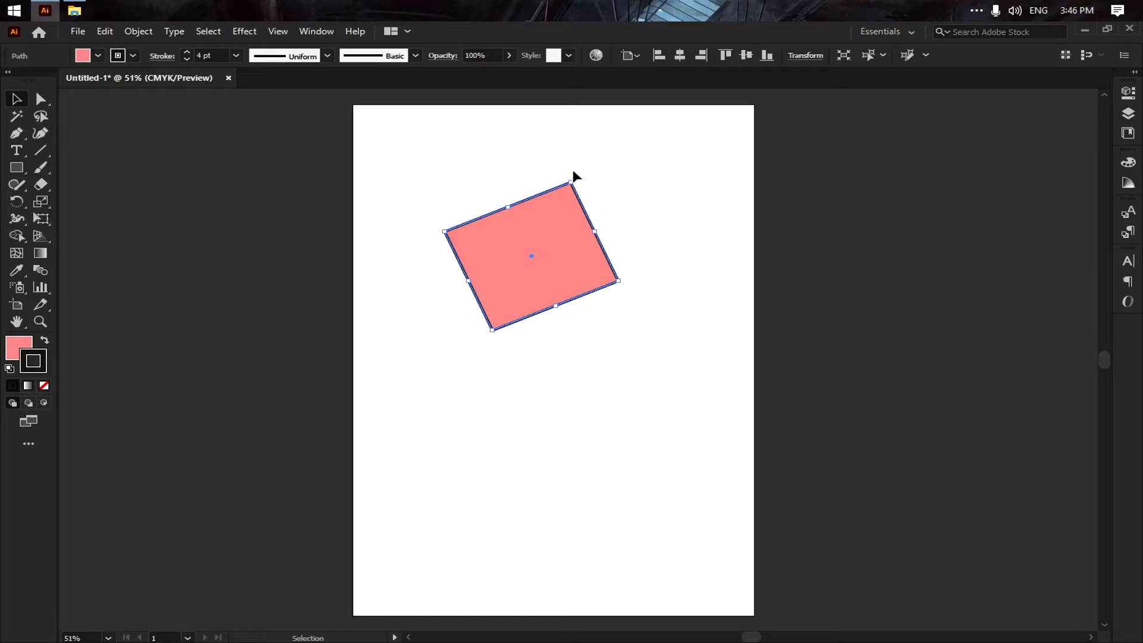
left_click_drag(572, 172, 600, 213)
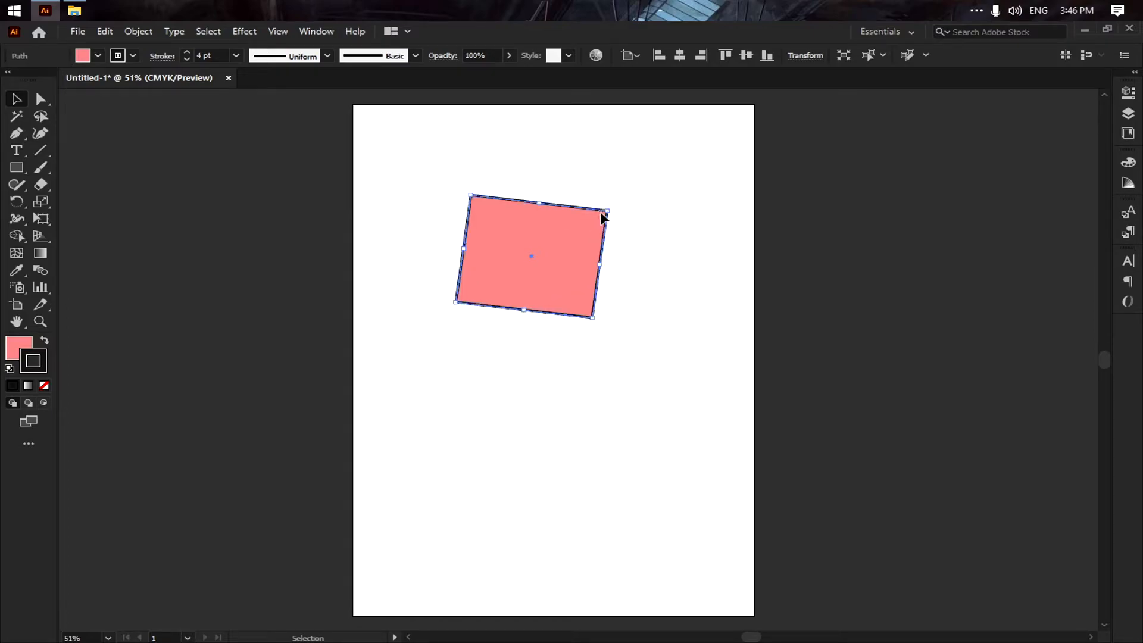
left_click_drag(614, 206, 614, 197)
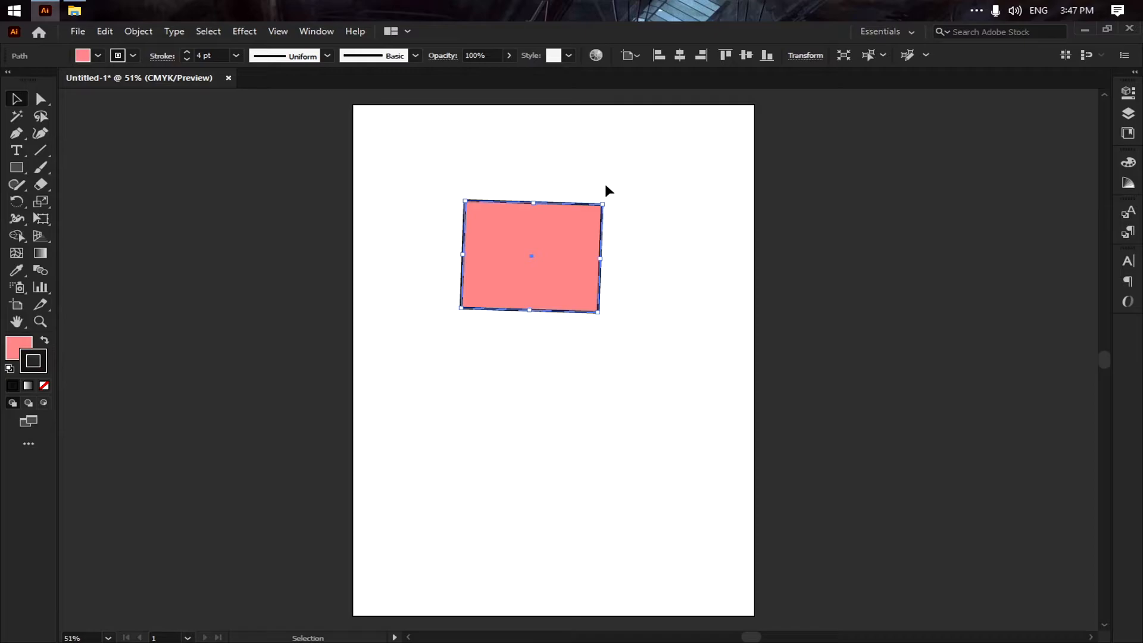
left_click_drag(614, 202, 462, 271)
left_click(649, 174)
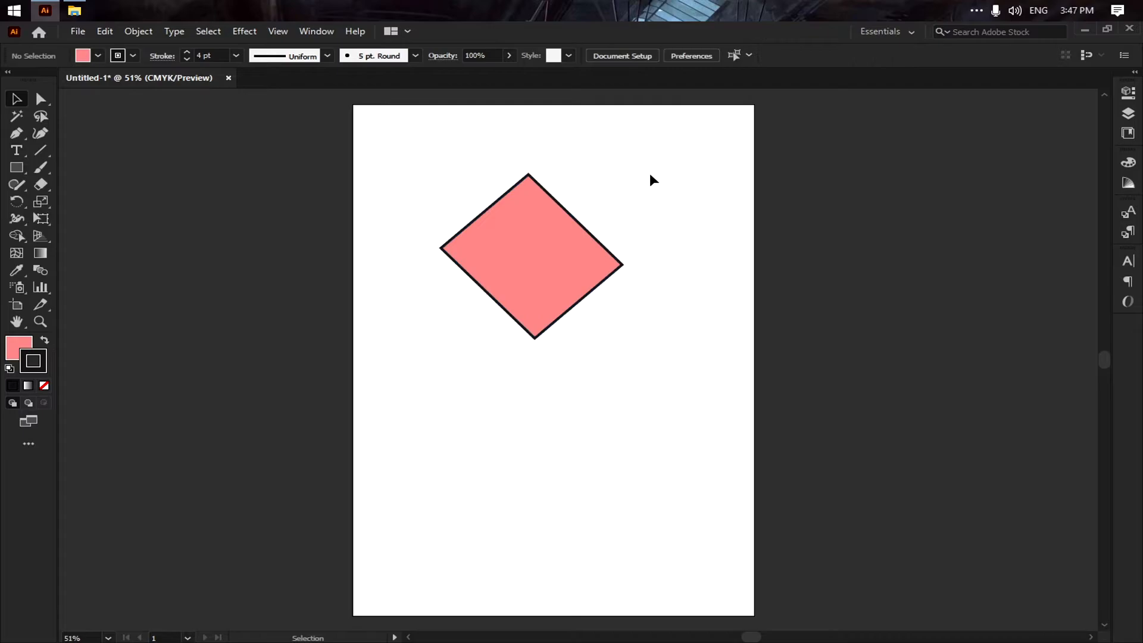
left_click_drag(546, 238, 621, 244)
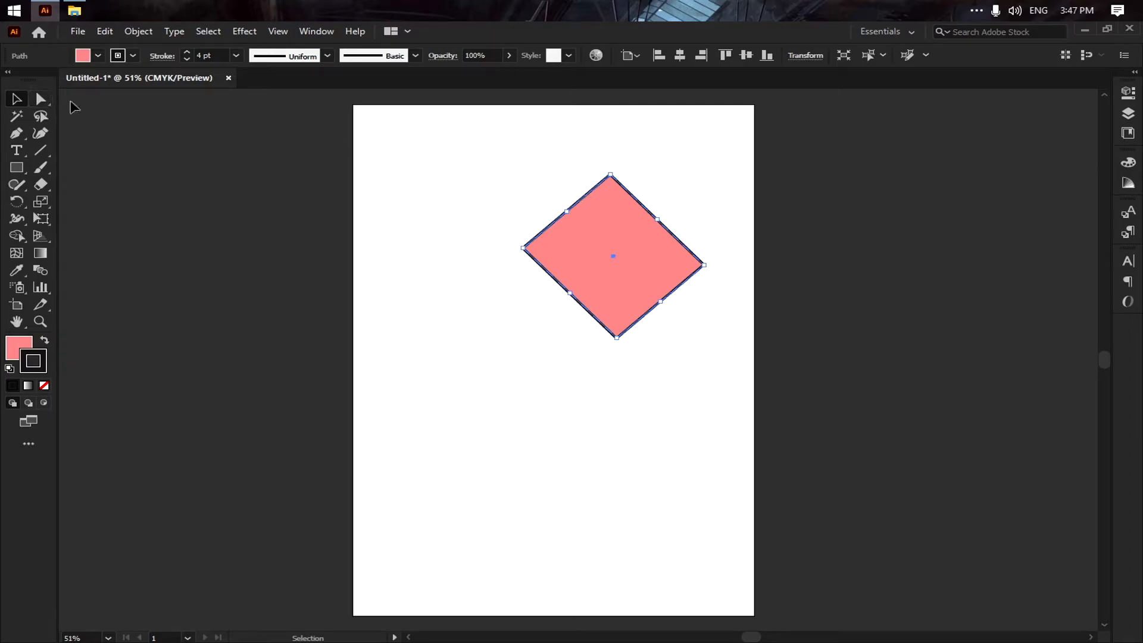
Step: Move the whole diamond with the Direct Selection tool to just above the middle of the artboard
left_click(41, 99)
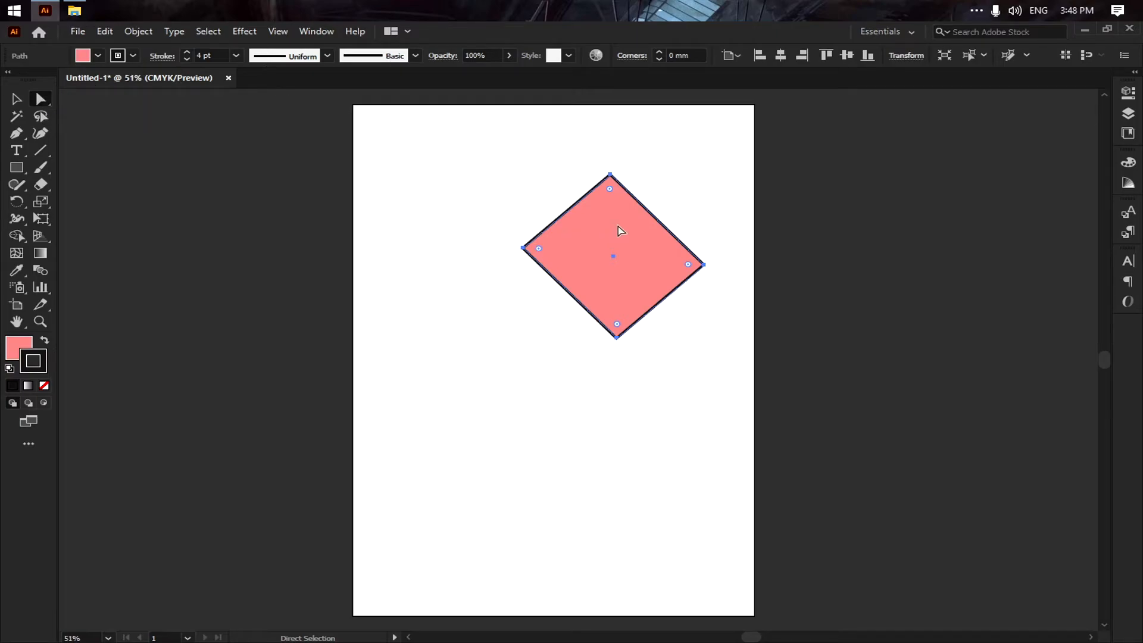
left_click(16, 98)
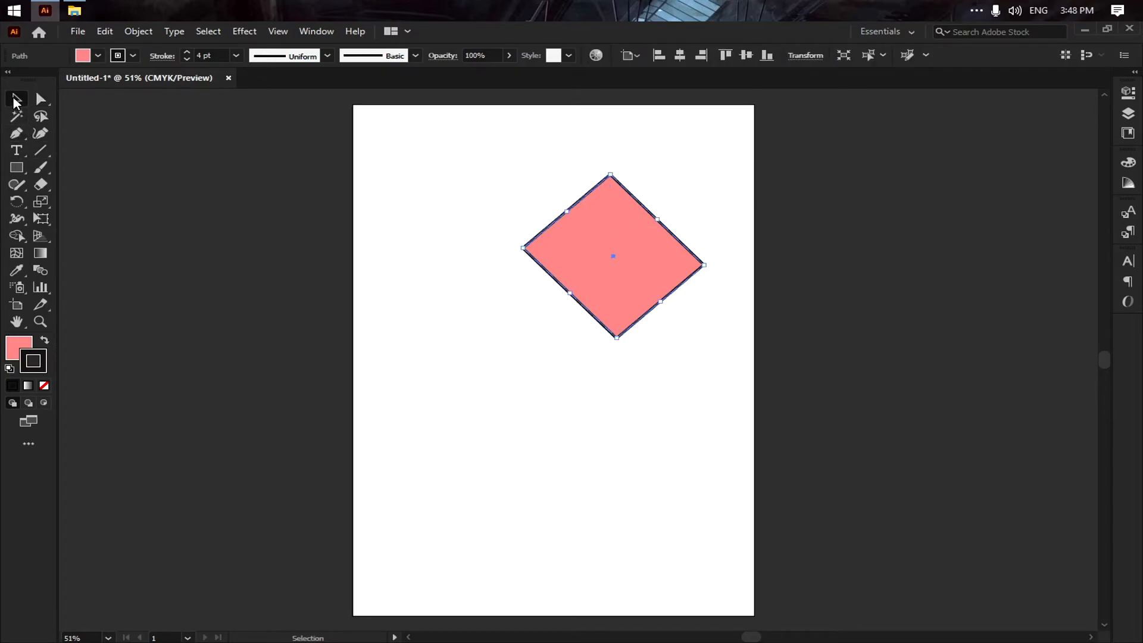
left_click(40, 99)
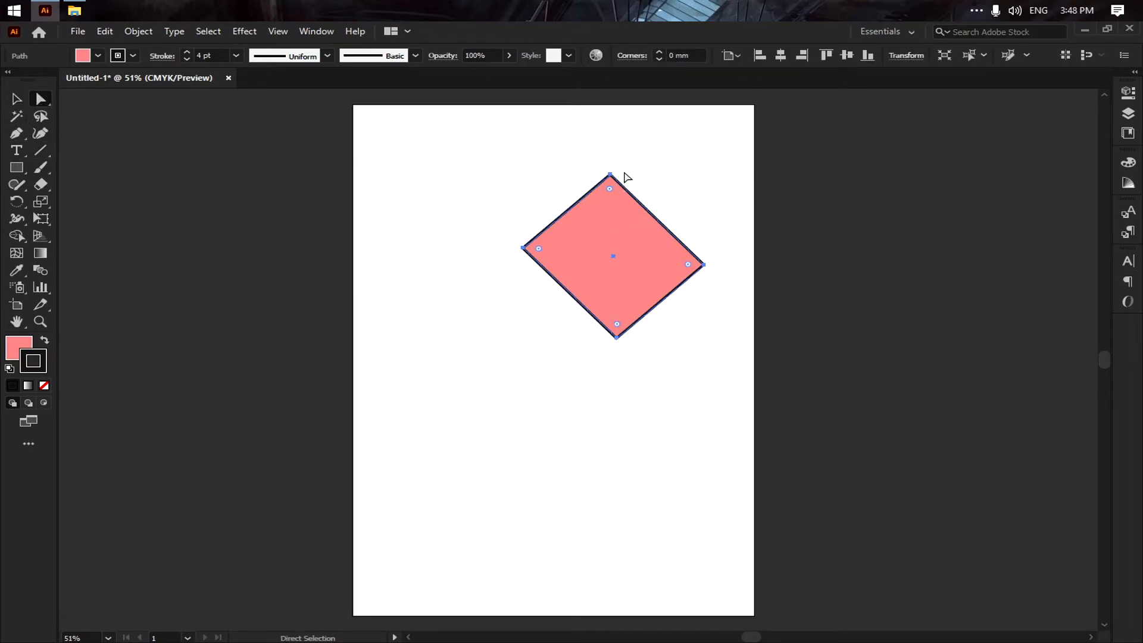
left_click_drag(637, 234, 597, 413)
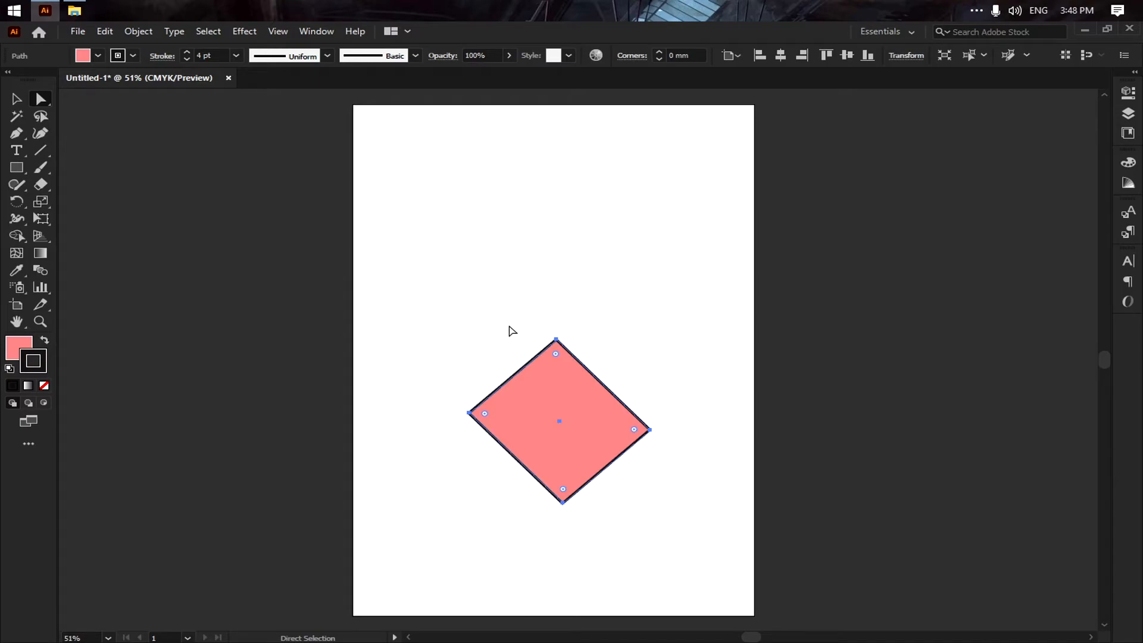
left_click_drag(577, 393, 595, 298)
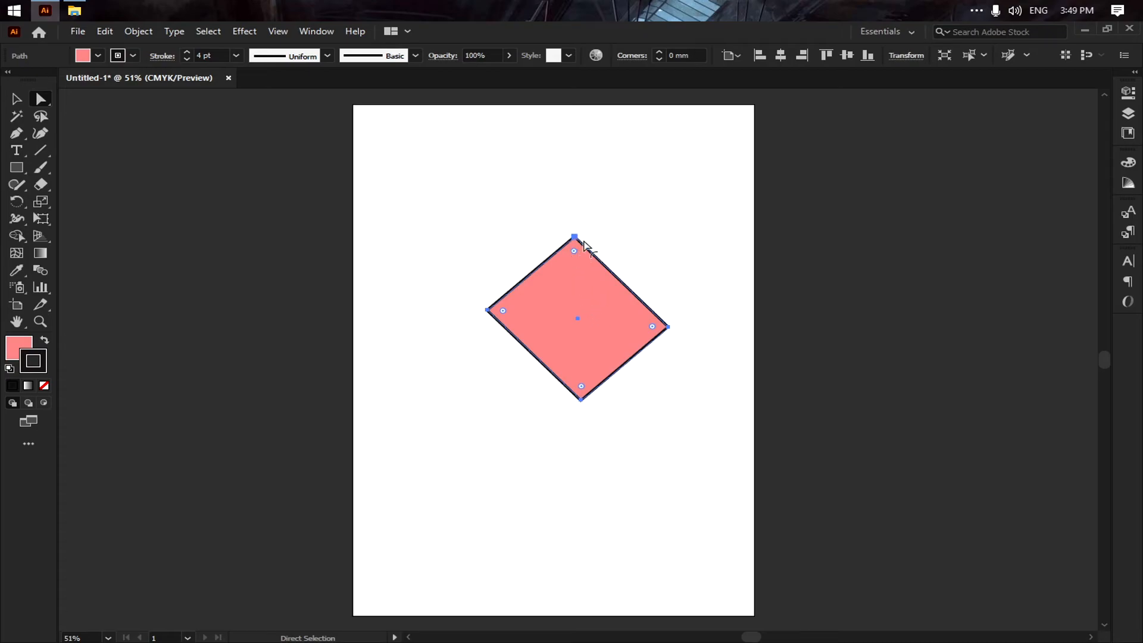
Step: Select only the diamond's top anchor point and pull it down to the shape's centre, forming a triangle
left_click(574, 237)
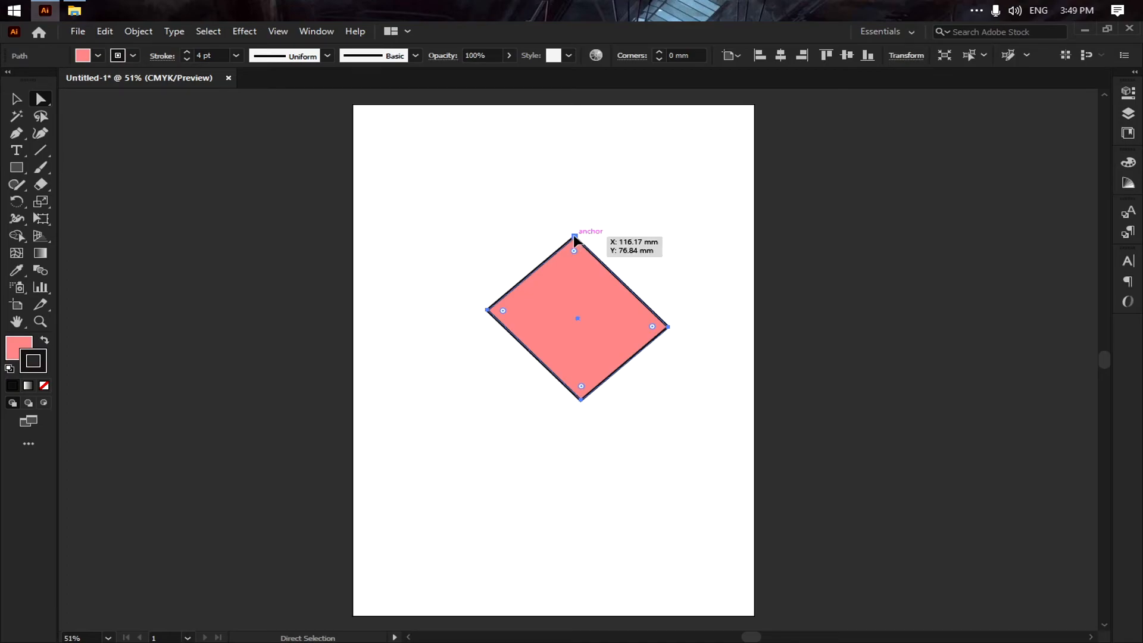
left_click(575, 237)
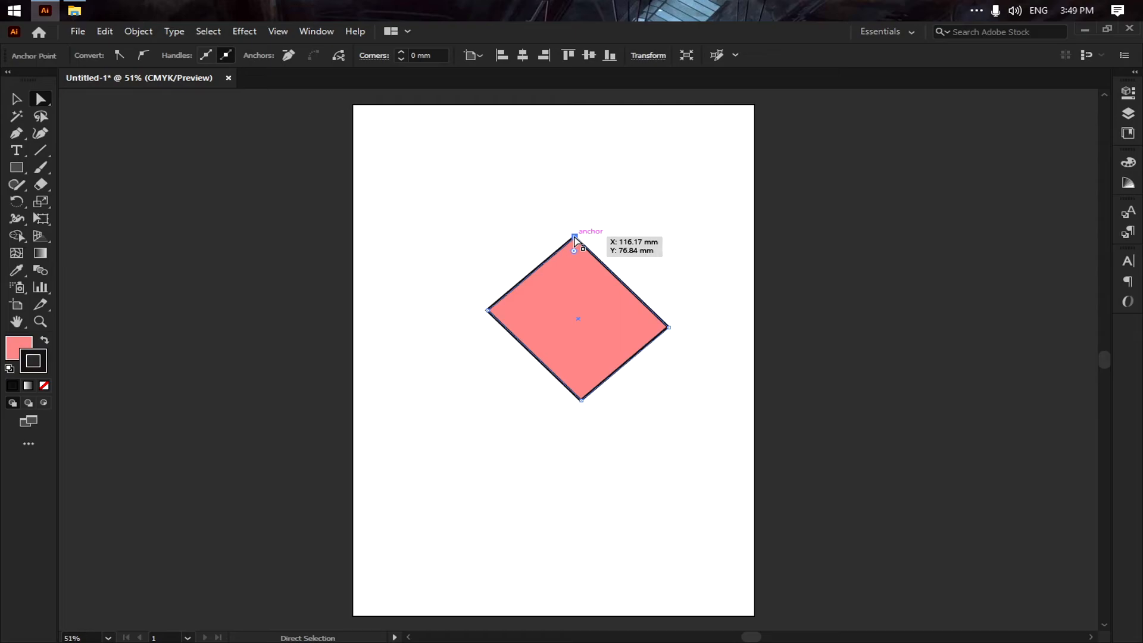
left_click_drag(575, 239, 577, 319)
left_click(698, 253)
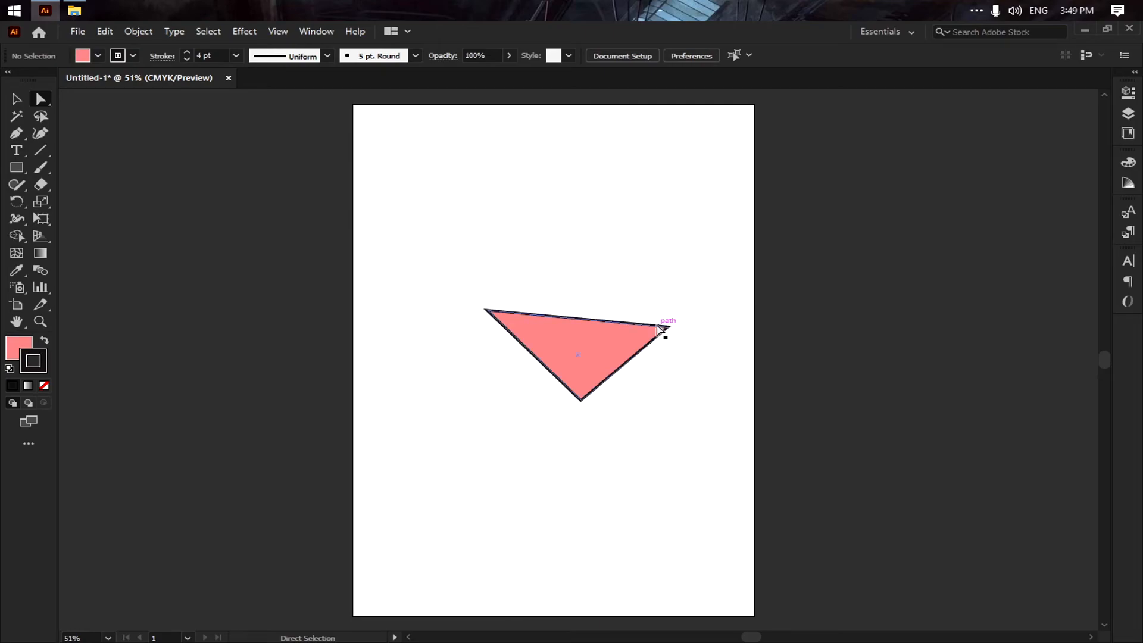
Step: Move the triangle up the artboard and pull the anchor on its top edge straight up by about 46 mm
left_click_drag(607, 339, 592, 272)
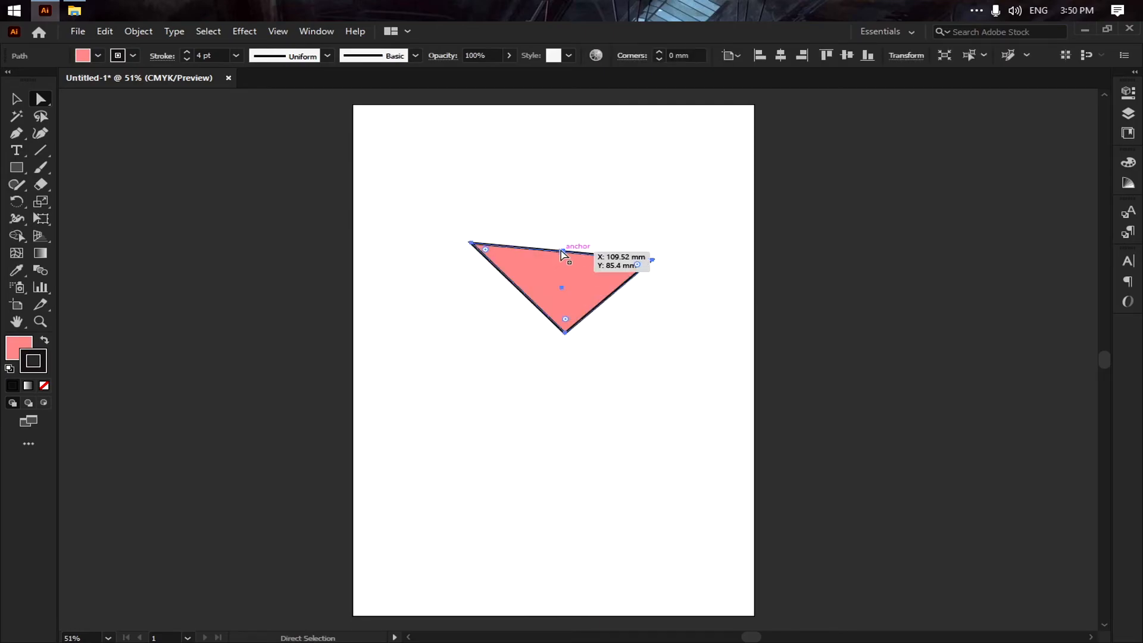
left_click_drag(561, 249, 561, 135)
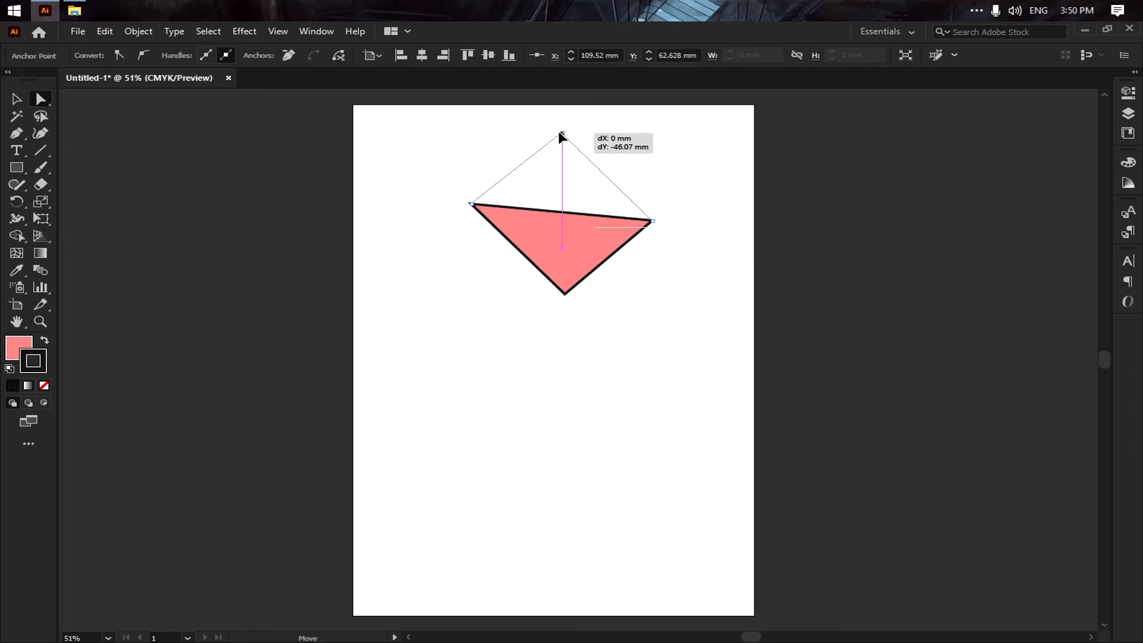
left_click_drag(561, 135, 562, 135)
Step: Reshape the path into a long slanted triangle by pulling its top anchor beyond the left corner, and place it near the artboard's middle
left_click(561, 320)
left_click_drag(566, 242, 561, 369)
left_click_drag(570, 265, 540, 221)
left_click(643, 173)
left_click_drag(723, 341, 589, 420)
left_click_drag(584, 462, 558, 490)
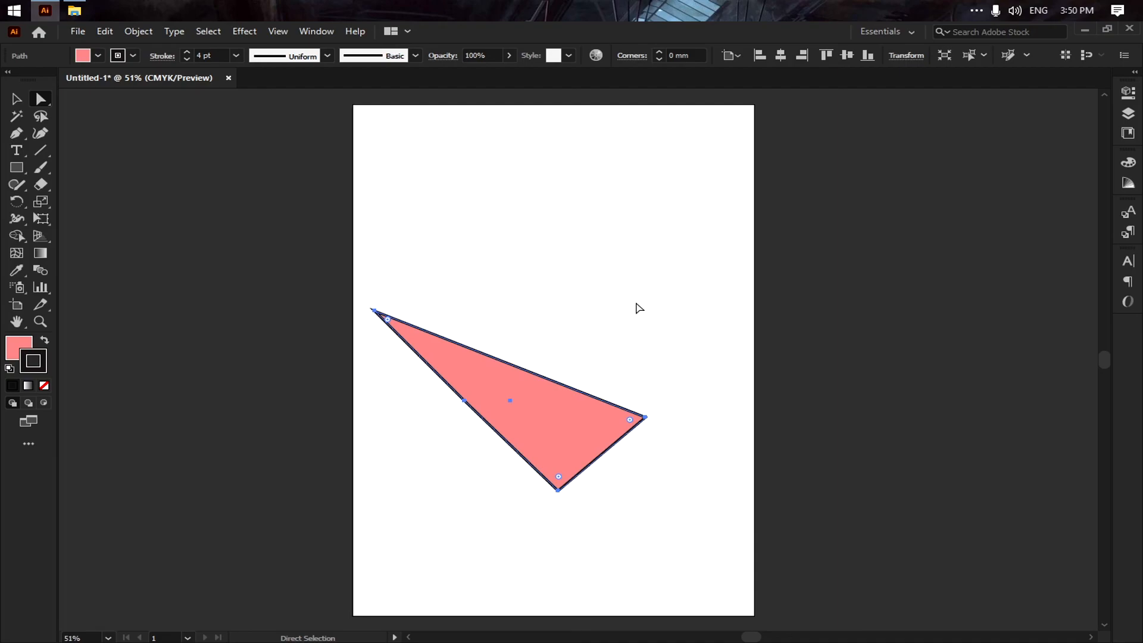
left_click_drag(574, 432, 597, 391)
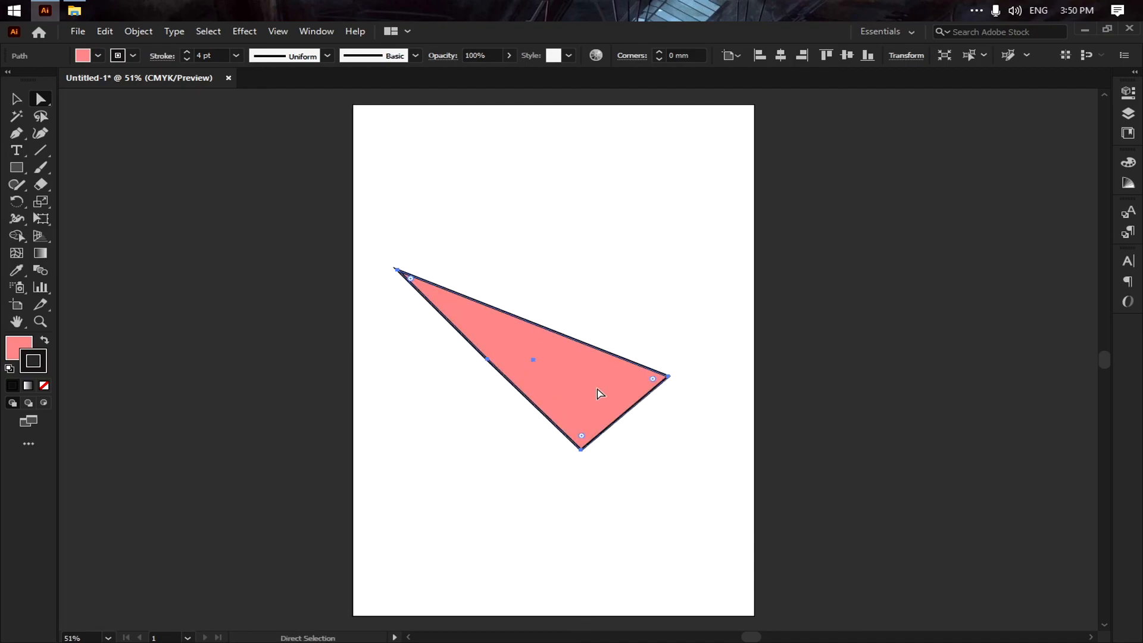